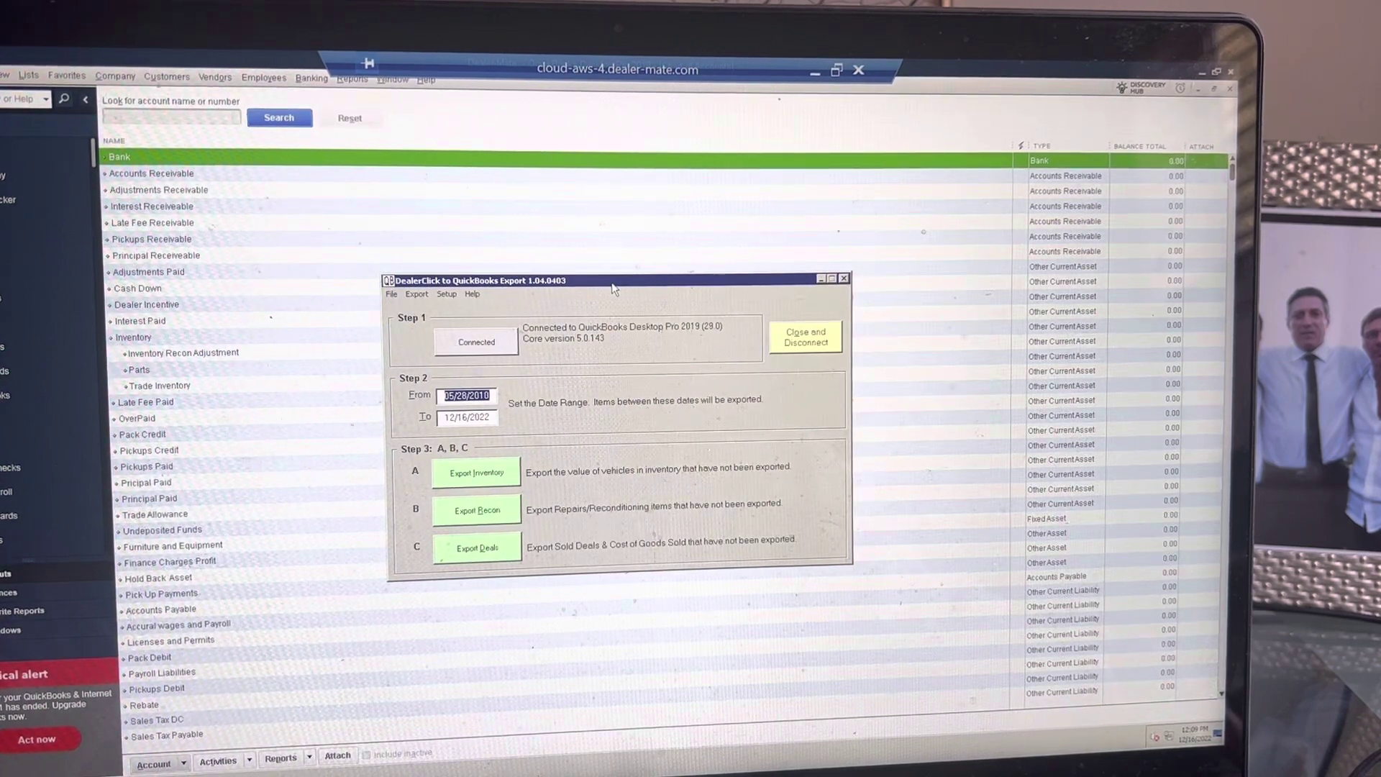
Export the 36 unexported inventory vehicles dated 05/28/2010 to 12/16/2022 into QuickBooks.
left_click(482, 477)
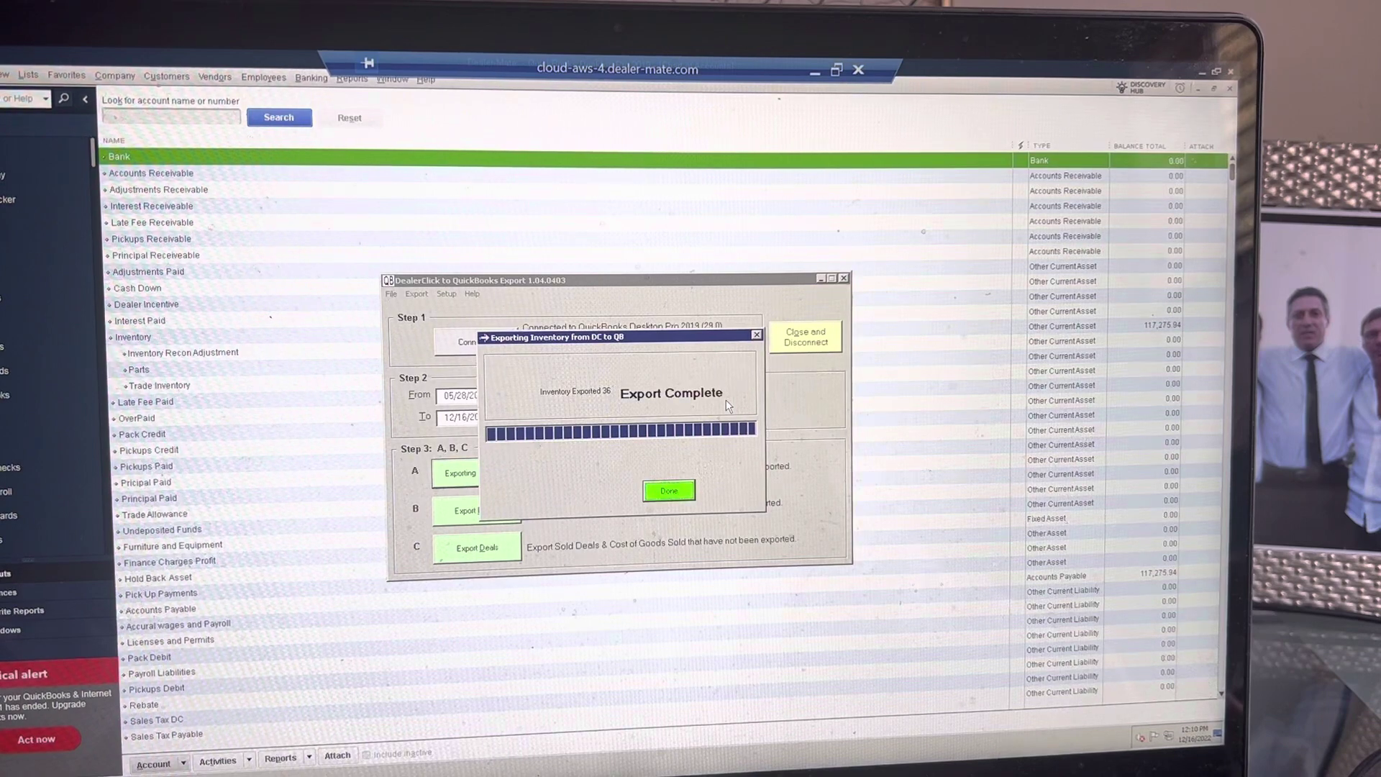
Run the reconditioning export and acknowledge that no new reconditioning items exist.
left_click(672, 493)
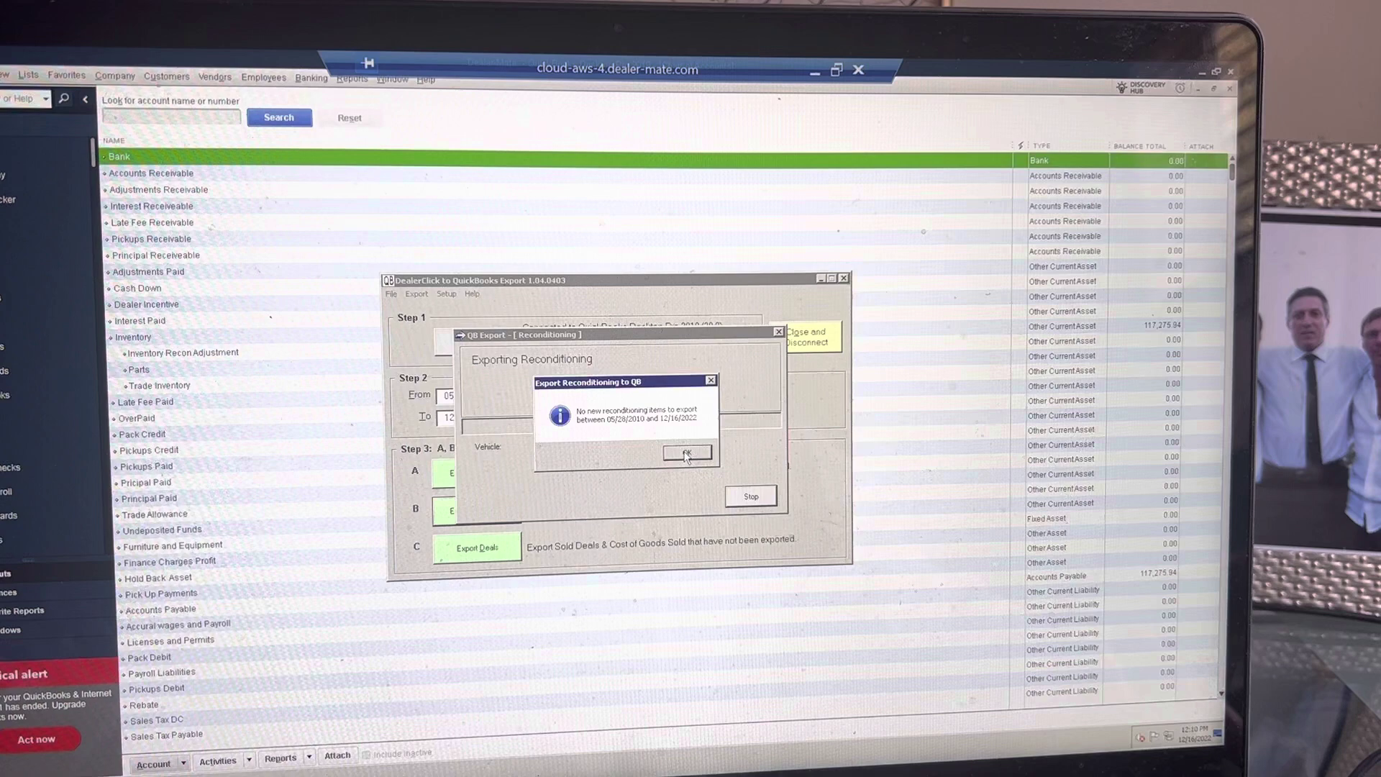
left_click(688, 453)
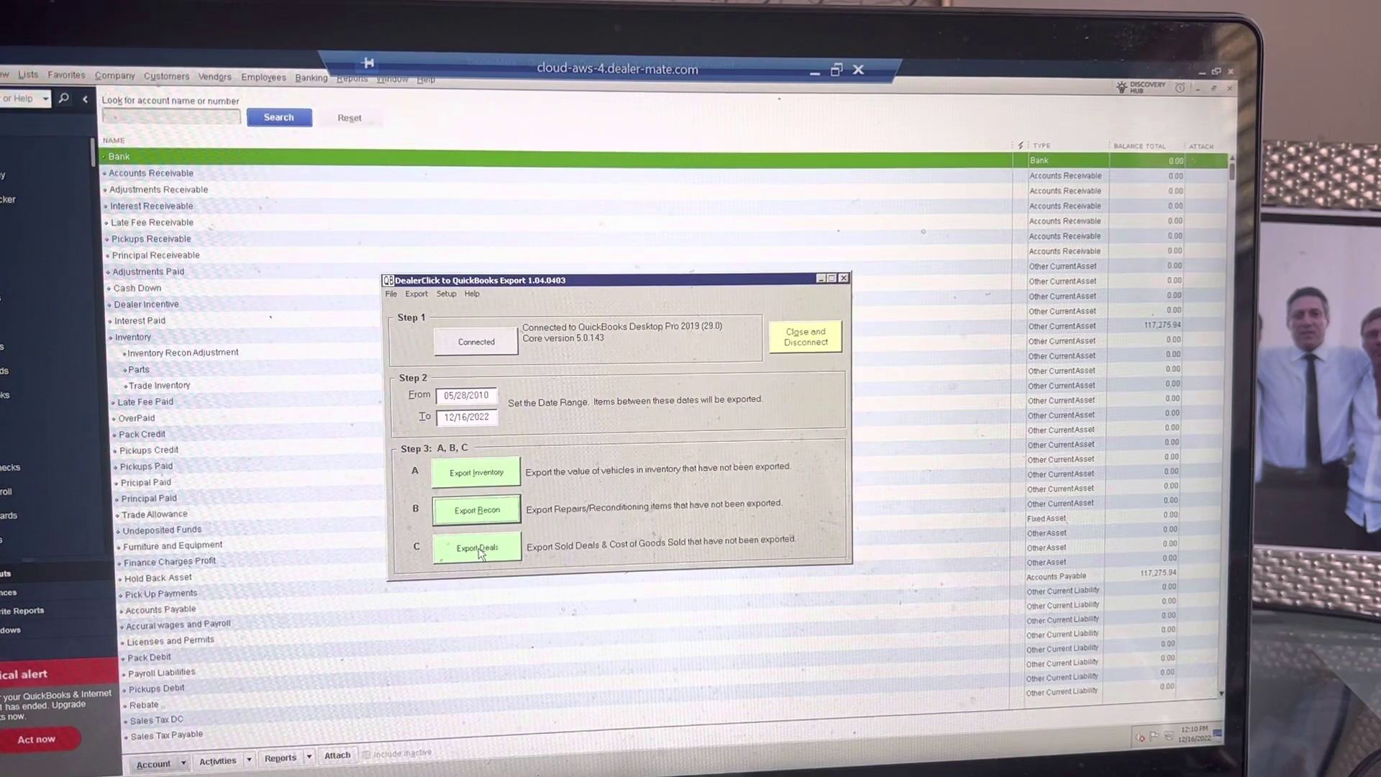
Export both sold deals with cost of goods sold, past the Find Aftermarket warning.
left_click(480, 549)
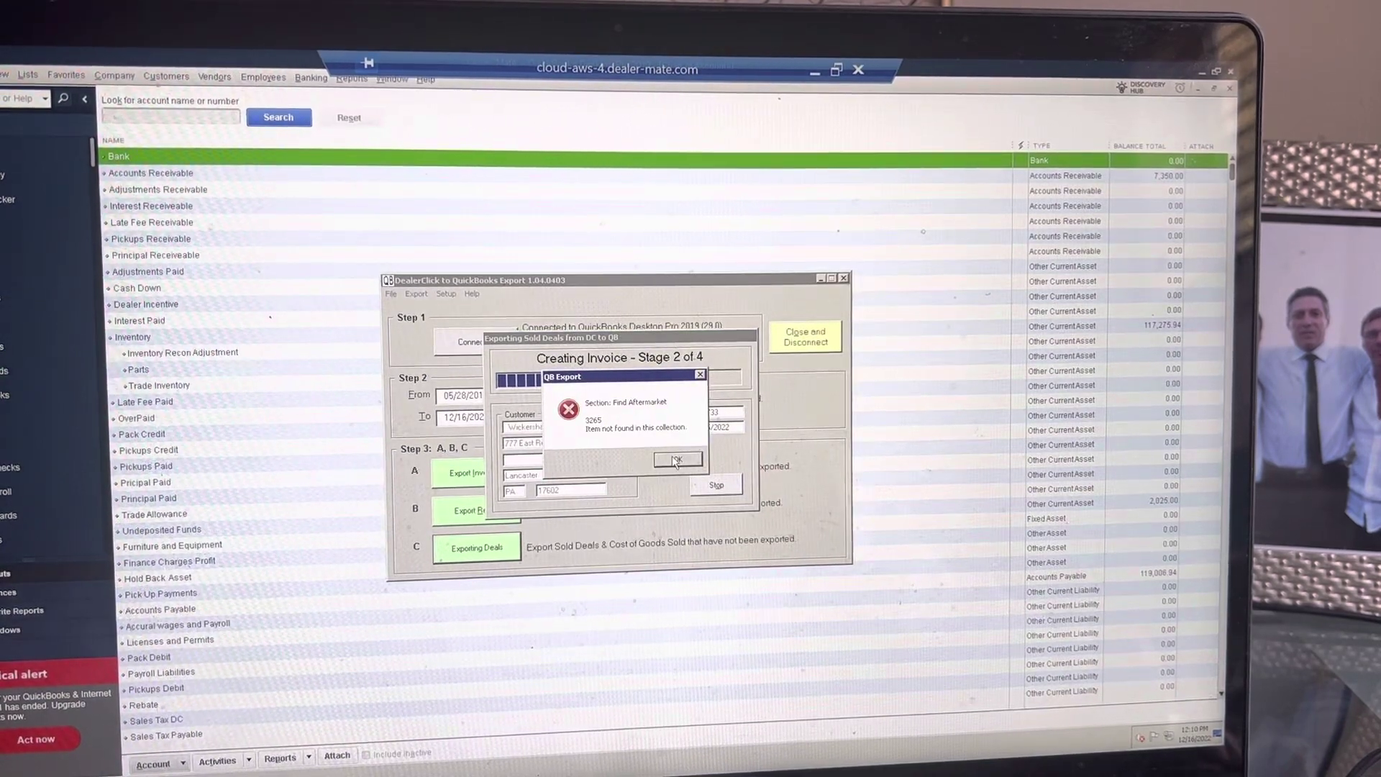
left_click(676, 460)
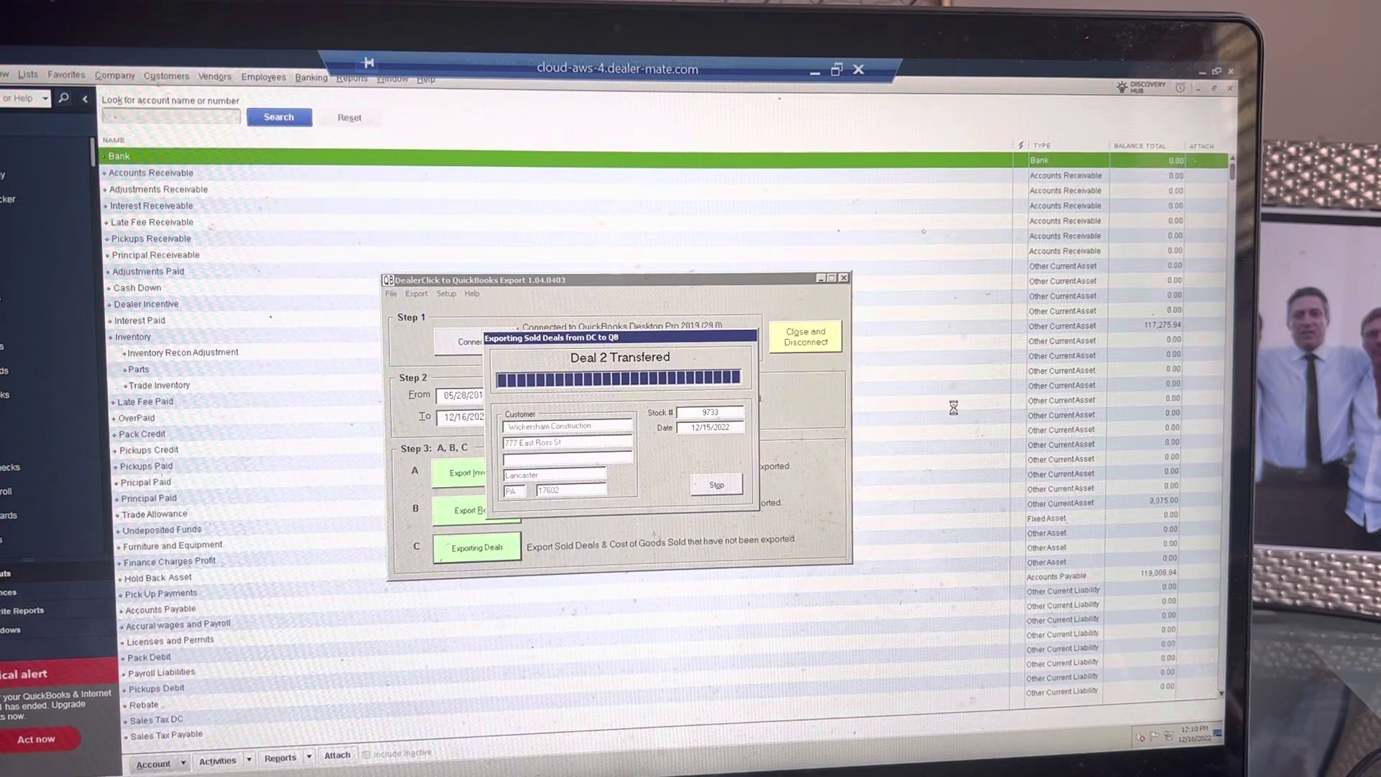
left_click(654, 453)
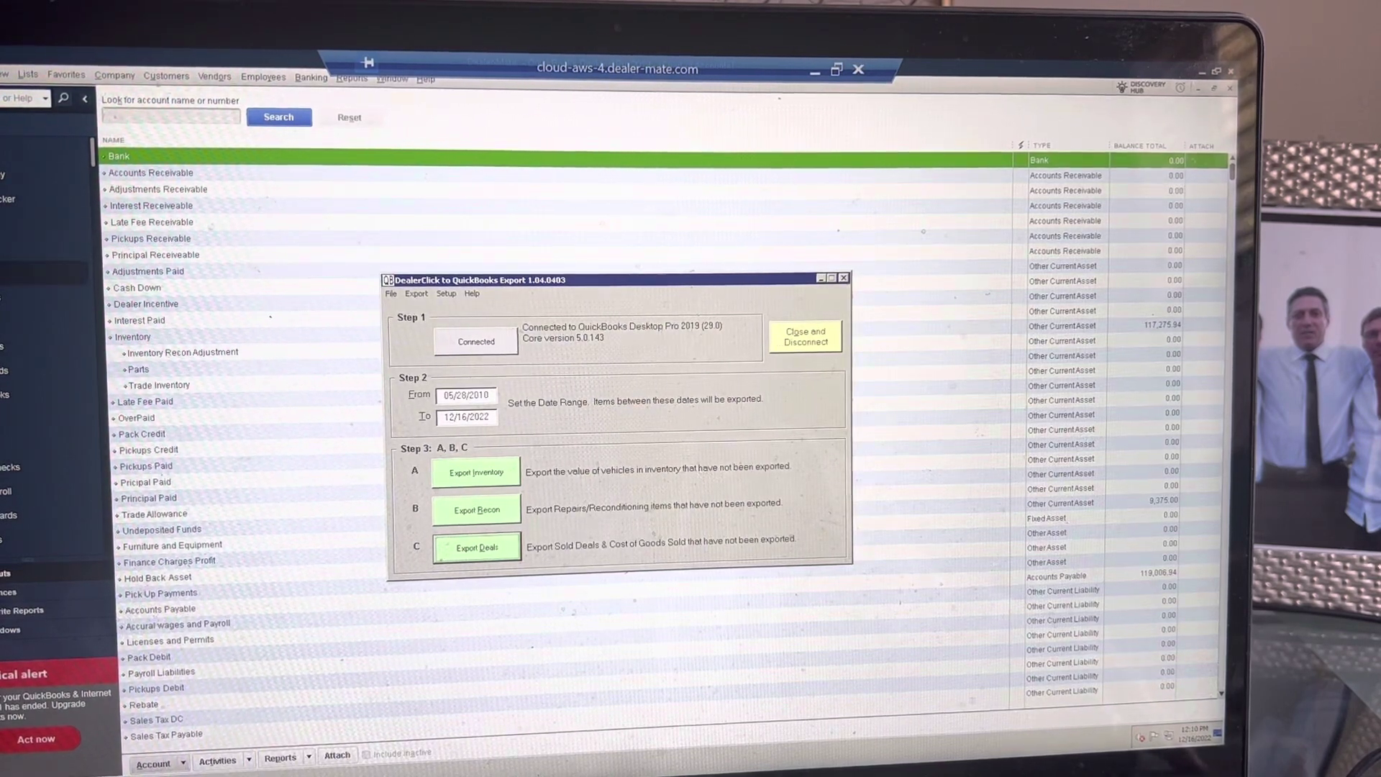
Open Wickersham Construction's paid $7,350 invoice from the Customer Center invoice list.
left_click(186, 264)
key("Escape")
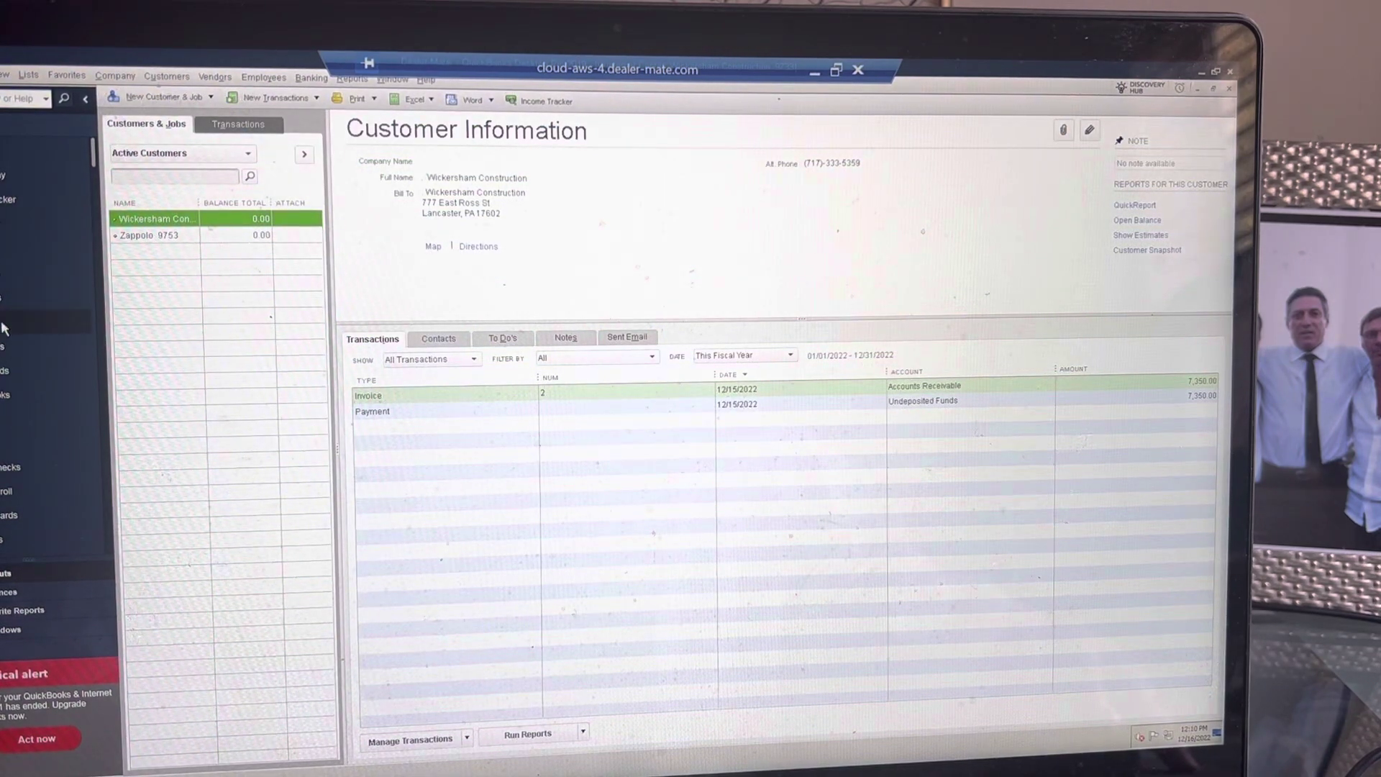
left_click(238, 123)
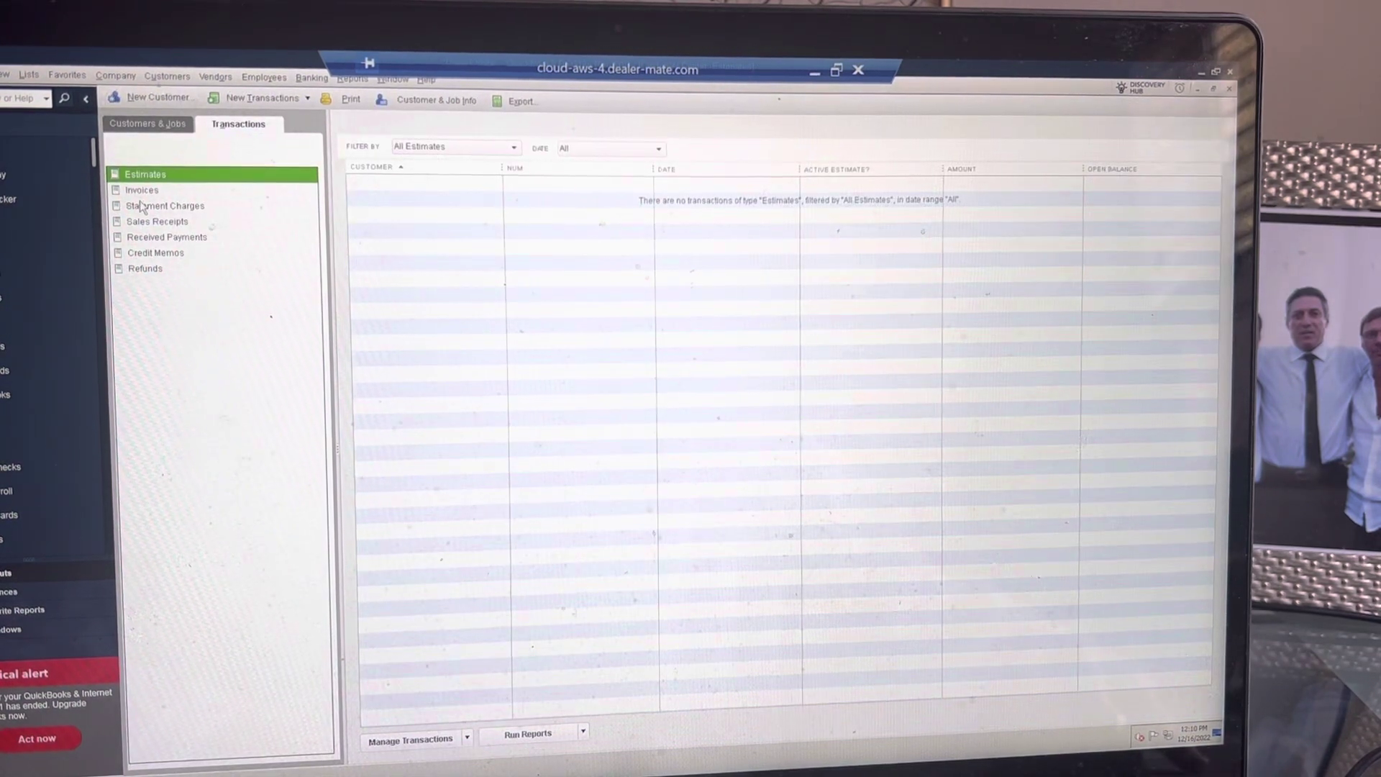
left_click(142, 190)
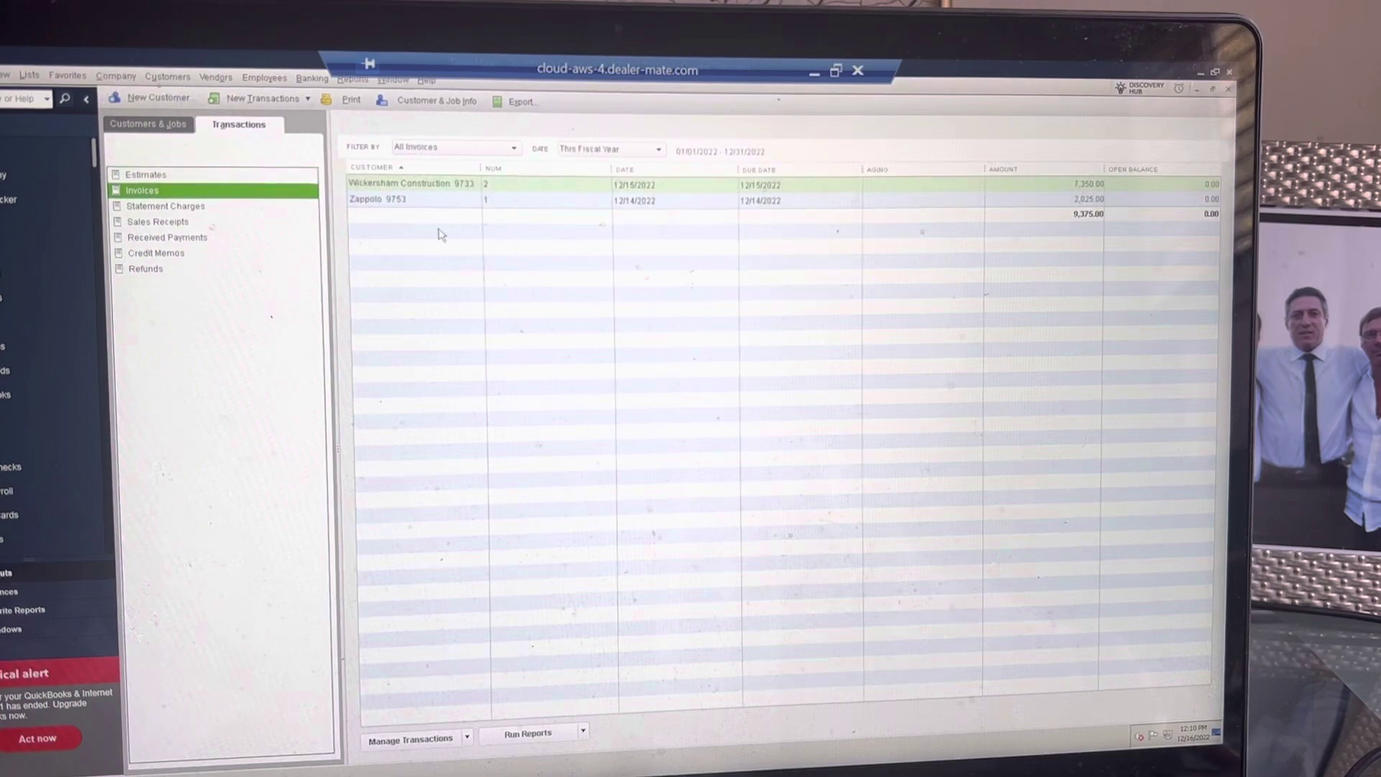
left_click(386, 185)
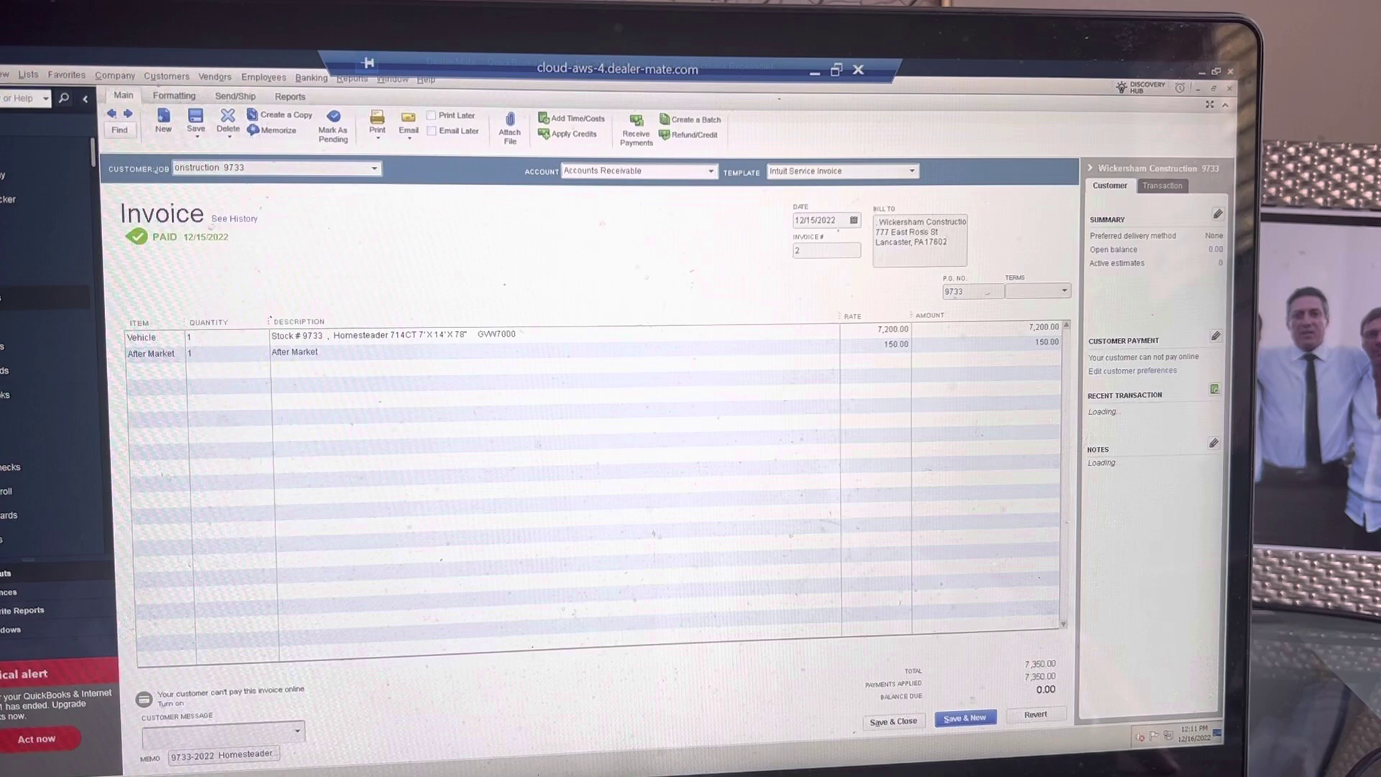
Open Greenfeild/Keystone Trailers bill 9747 for $3,371 from the Vendor Center bills list.
left_click(44, 322)
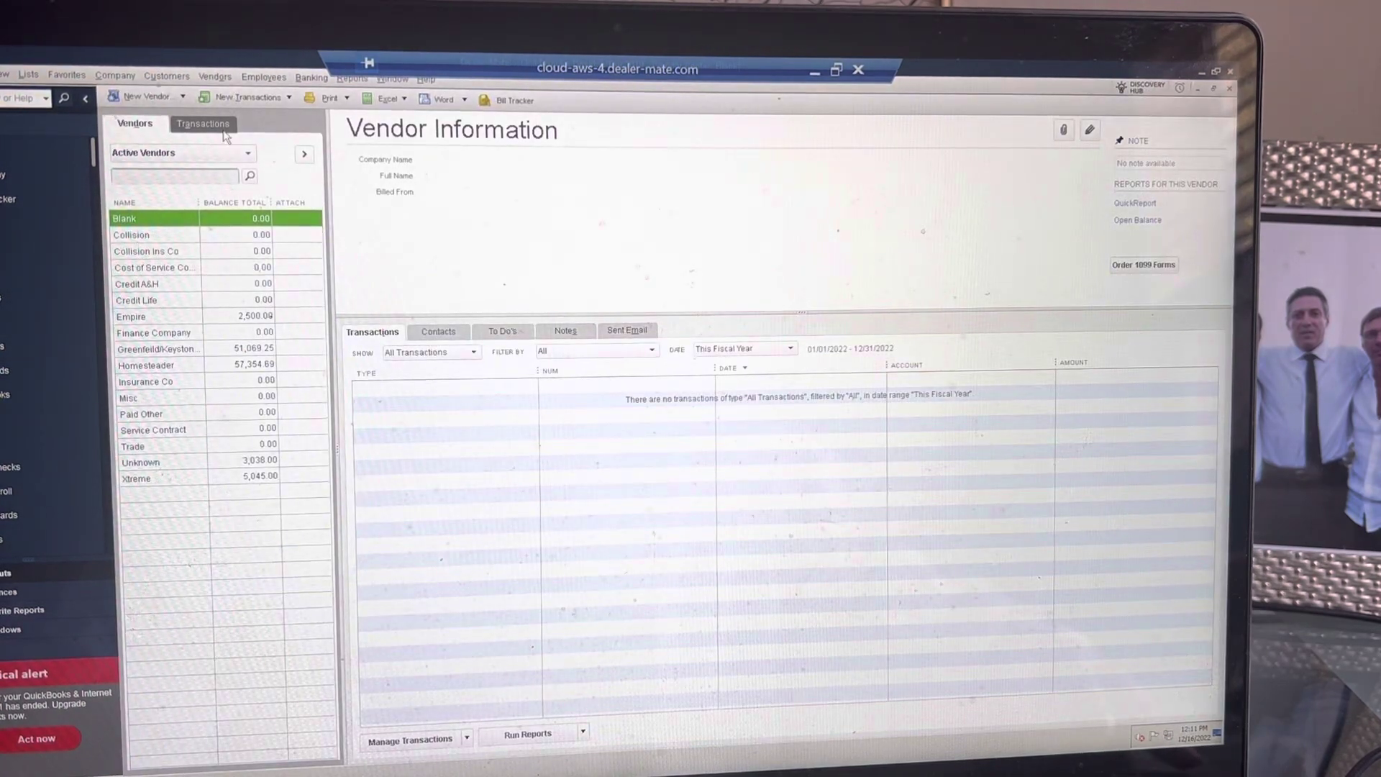
left_click(216, 125)
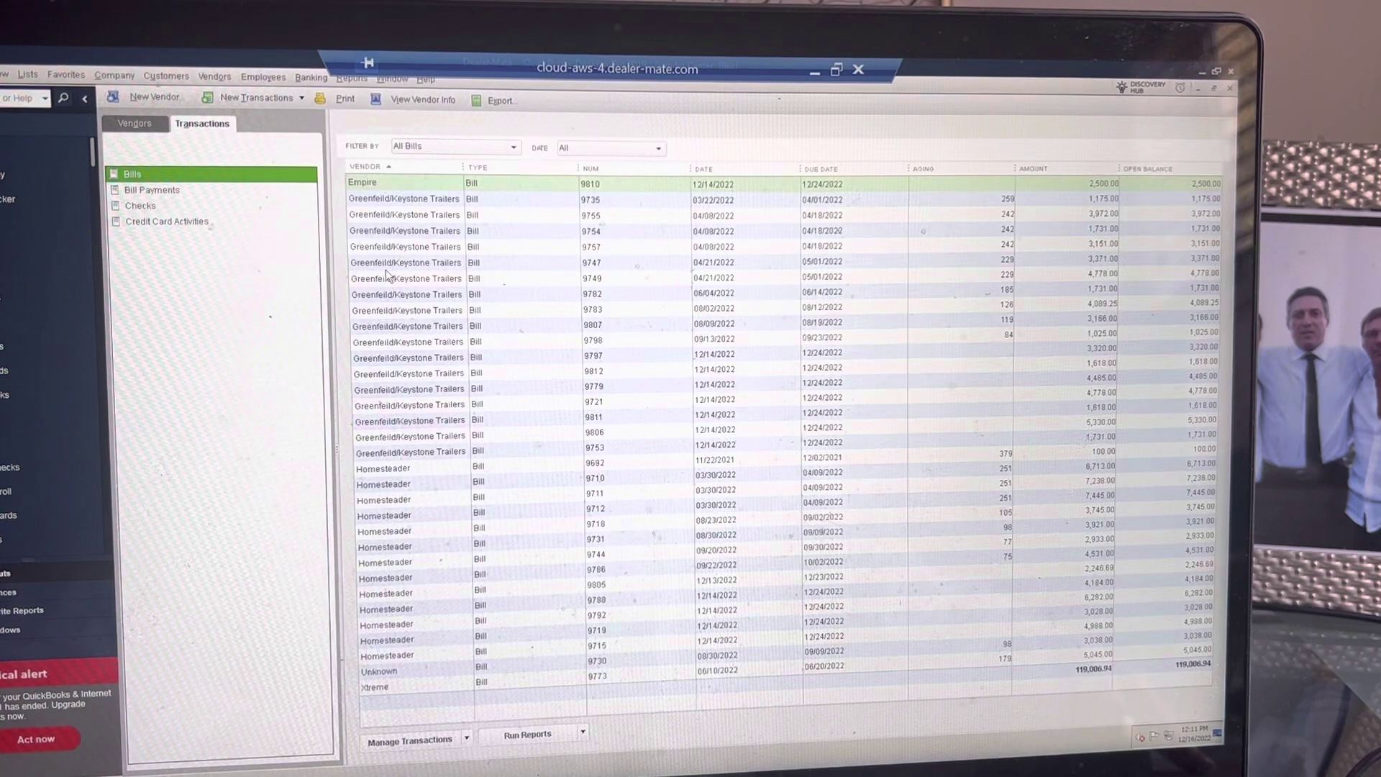
double_click(388, 263)
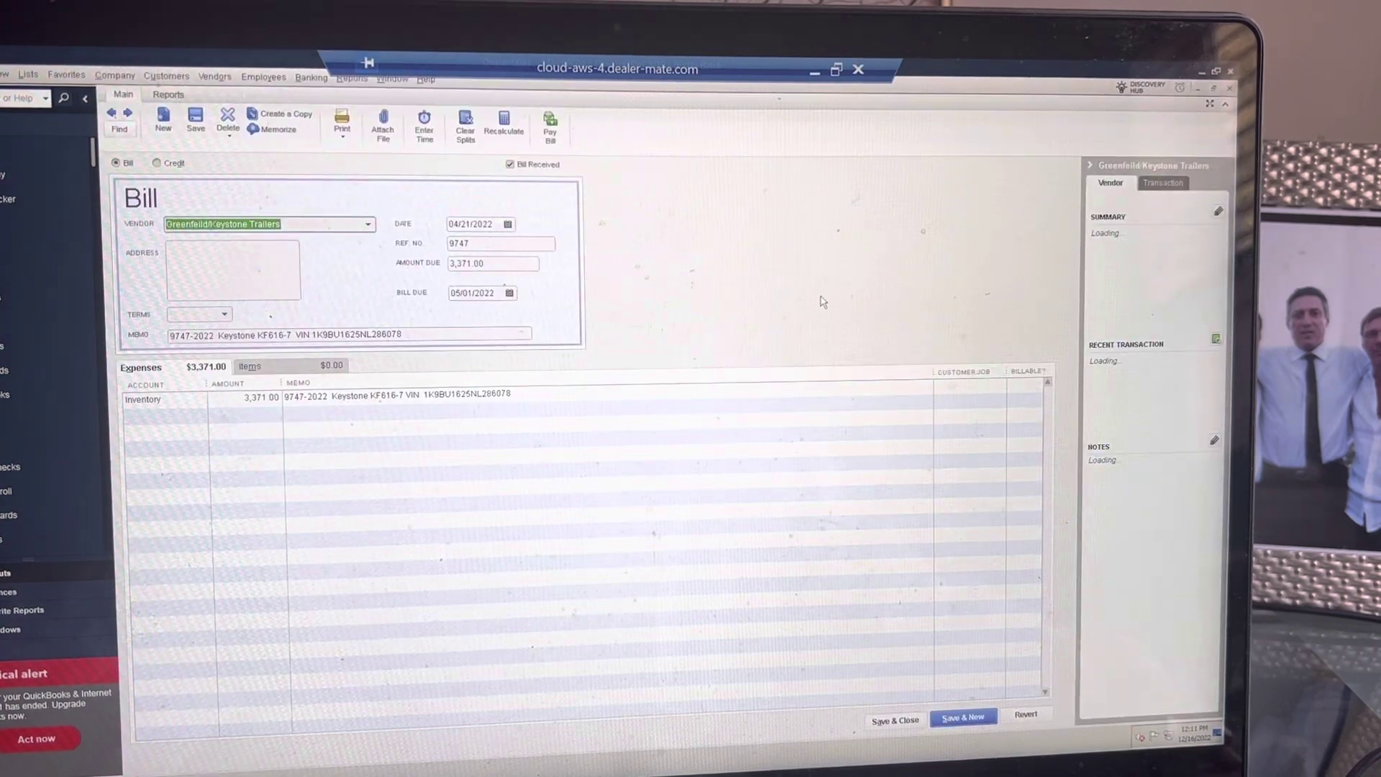